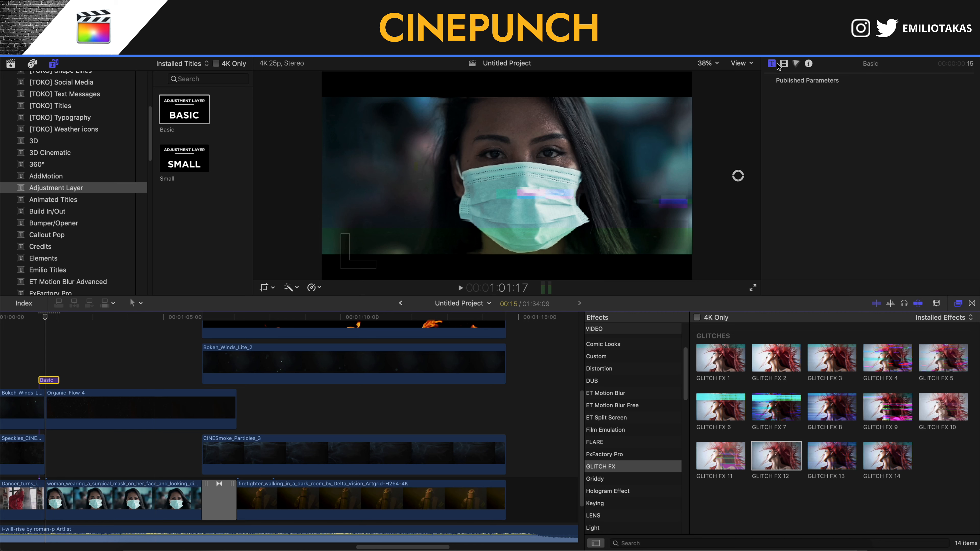
- Check GLITCH FX 12 on the adjustment layer and play back the edit from before it
left_click(783, 63)
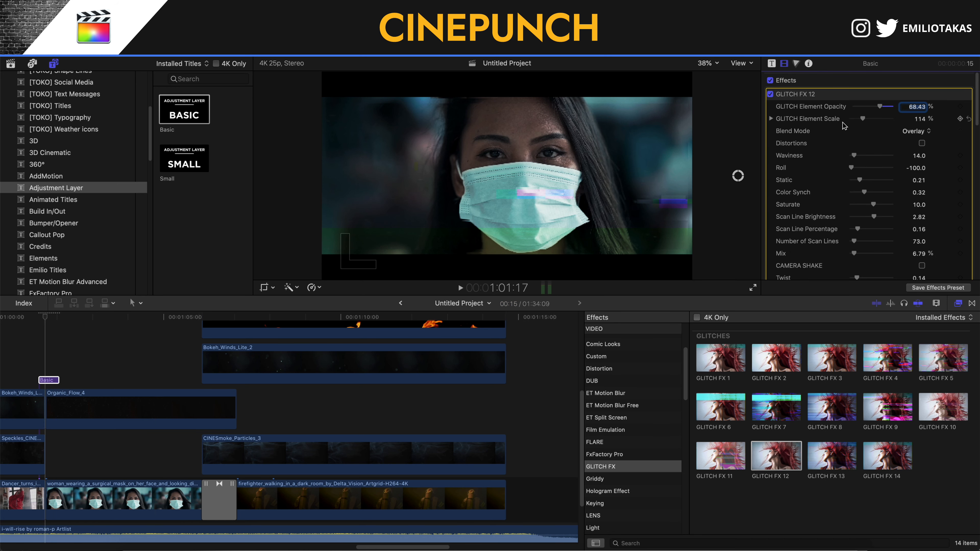
scroll(852, 120, "down", 6)
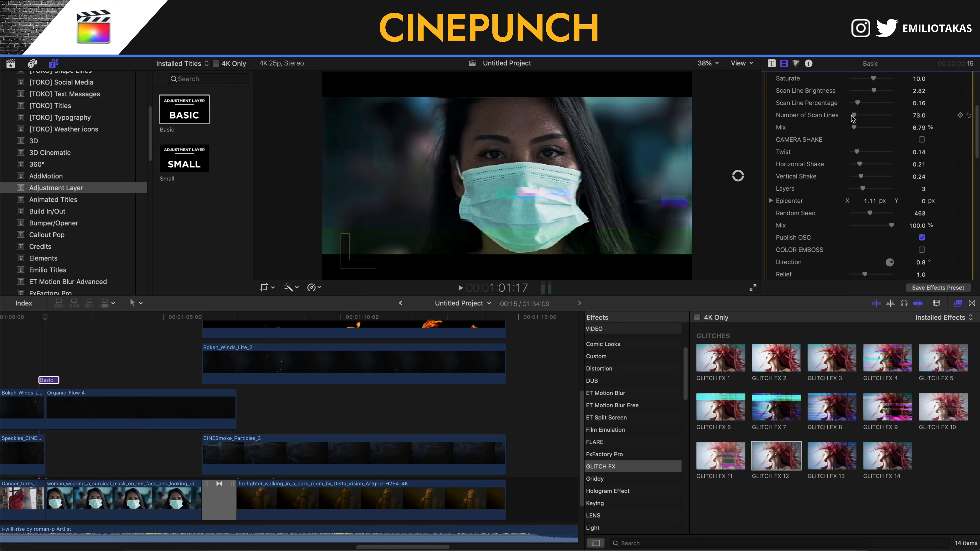
scroll(852, 118, "up", 6)
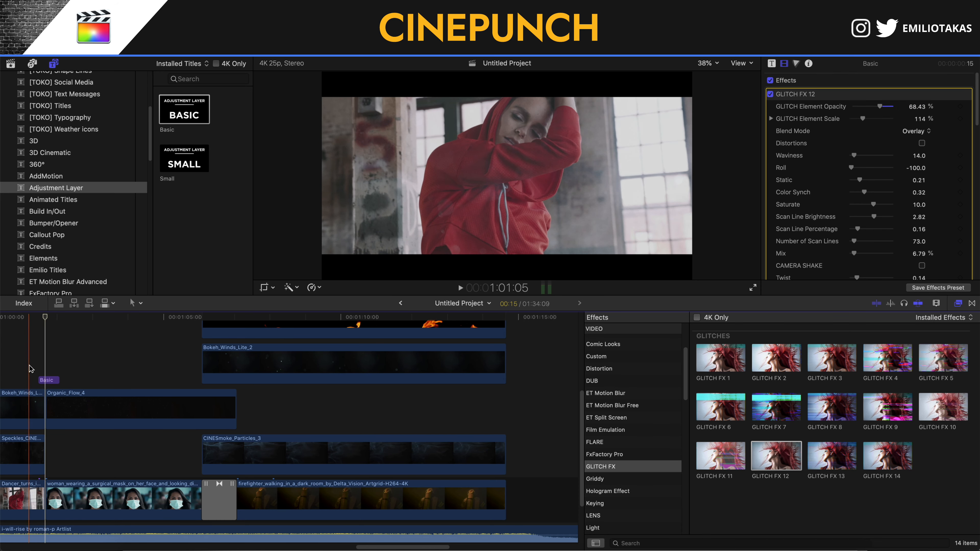
key("space")
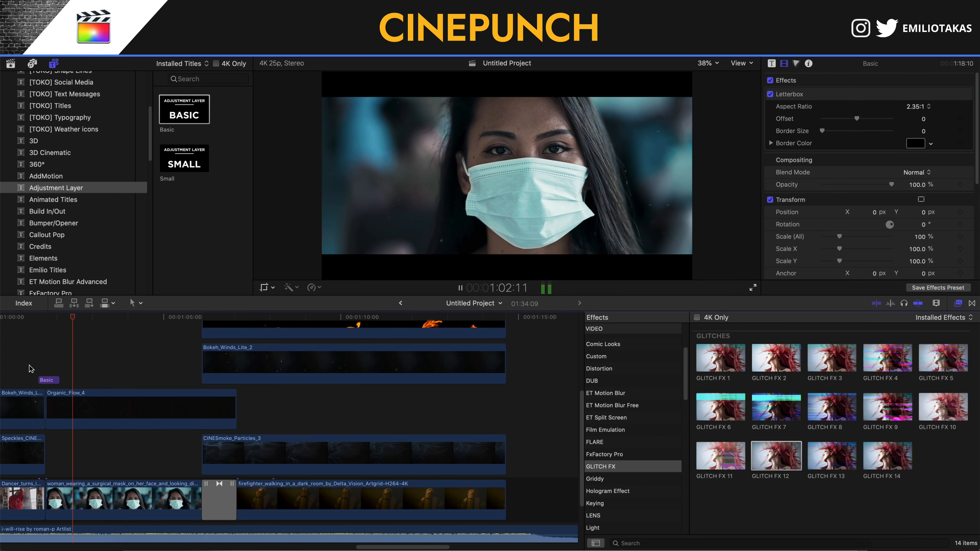
left_click(30, 366)
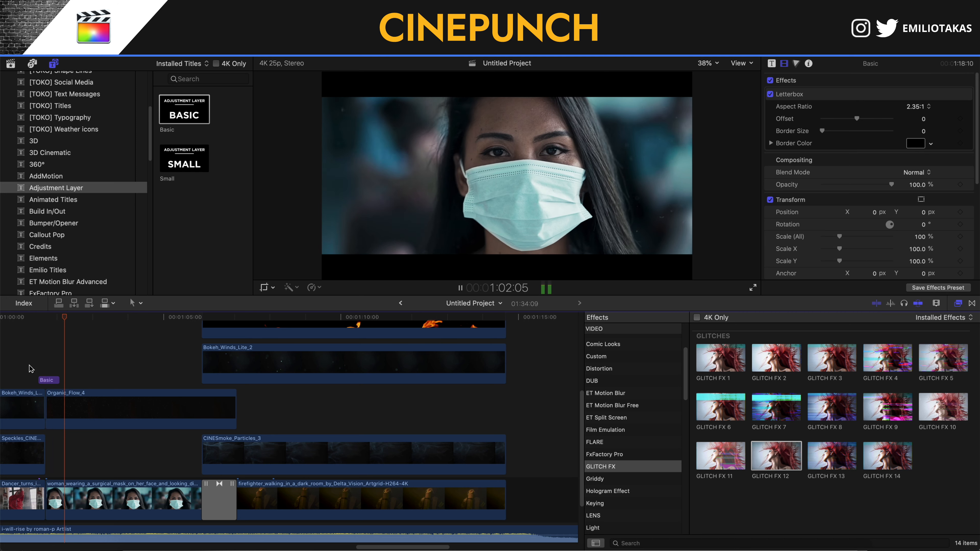
key("space")
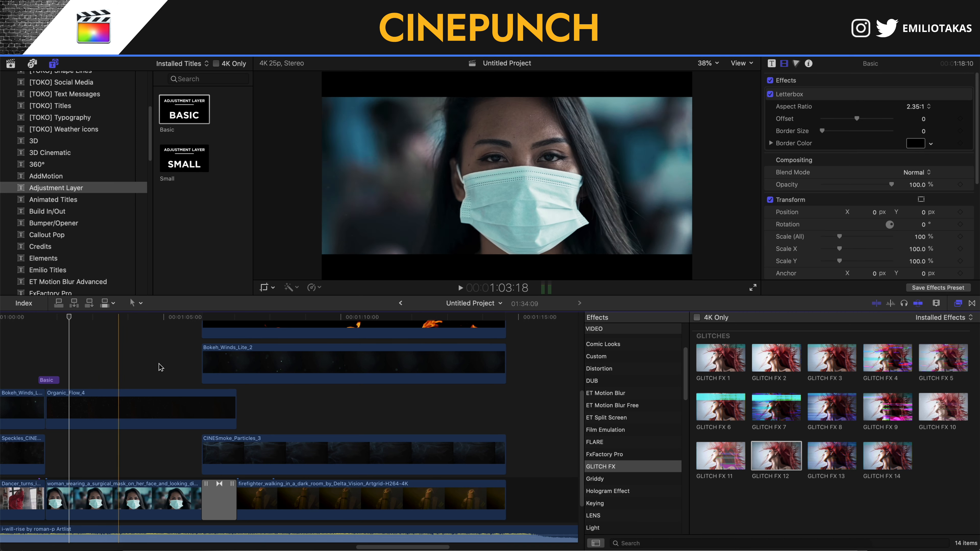
- Show the SCAN DISRUPTION FX category in the Effects browser
scroll(654, 427, "down", 10)
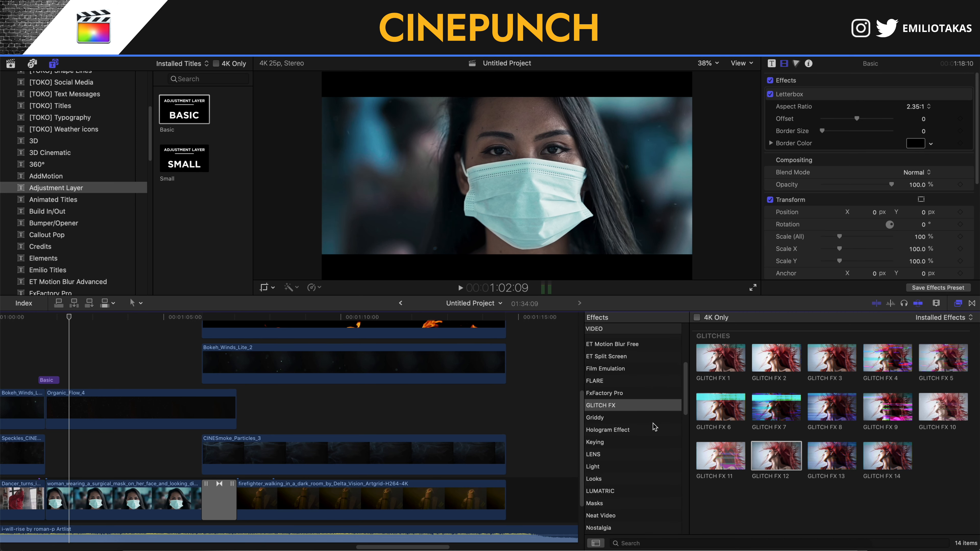
scroll(655, 427, "down", 6)
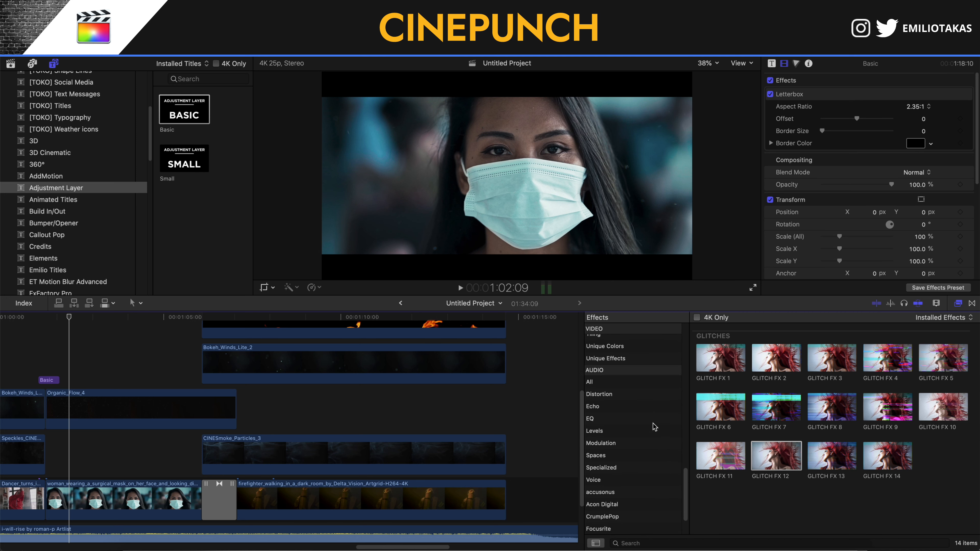
left_click(649, 437)
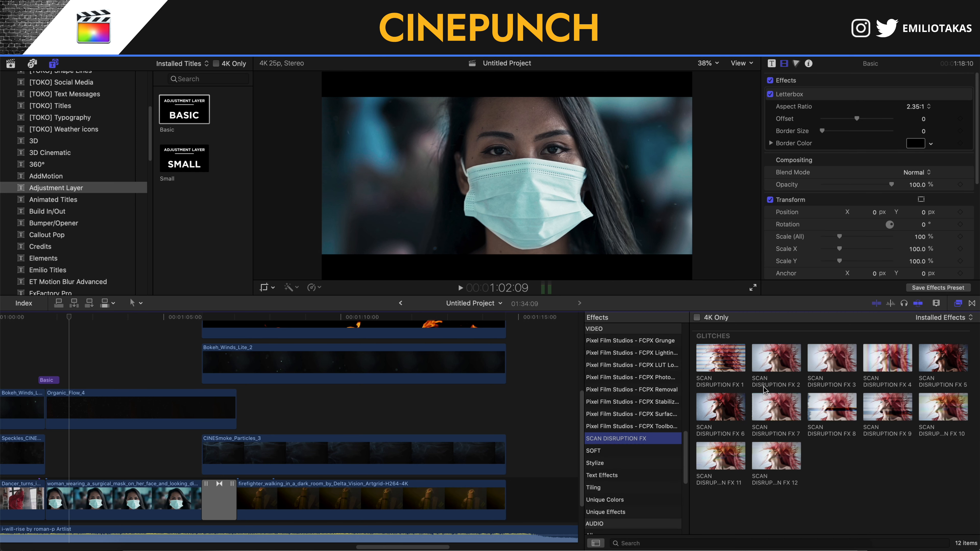
- Drop SCAN DISRUPTION FX 11 onto the Basic adjustment layer and play it back
left_click_drag(732, 448, 50, 382)
key("space")
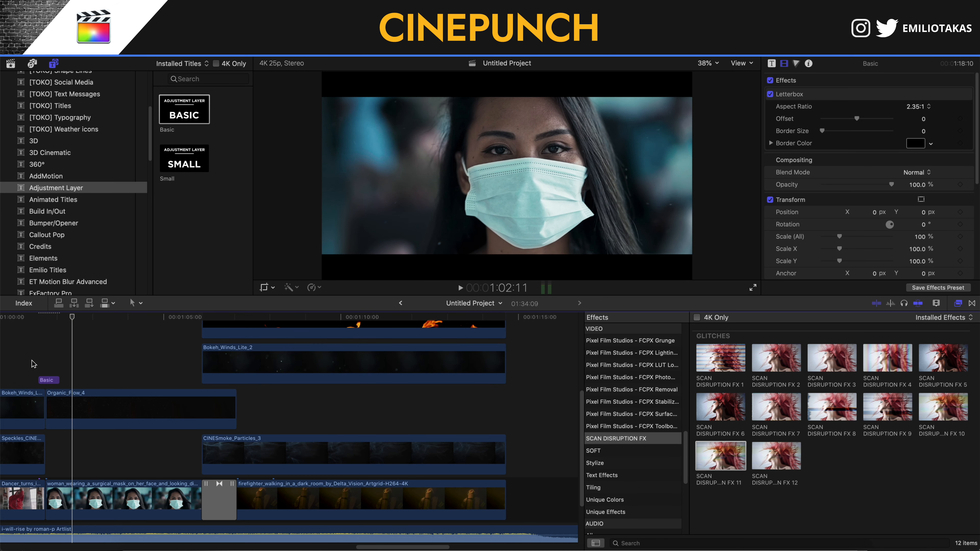
key("space")
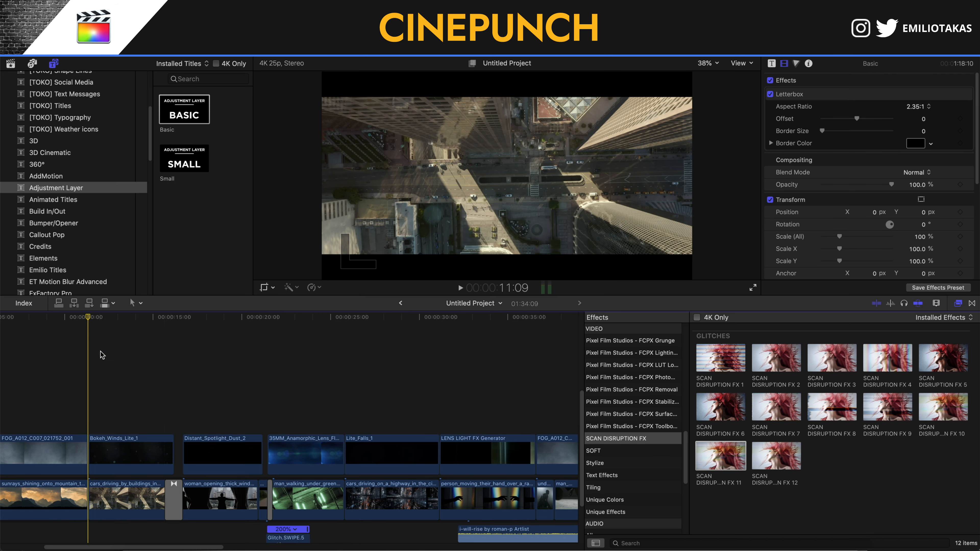
- Apply the Custom LUT effect to the cars_driving clip and hide the browser
scroll(676, 369, "up", 4)
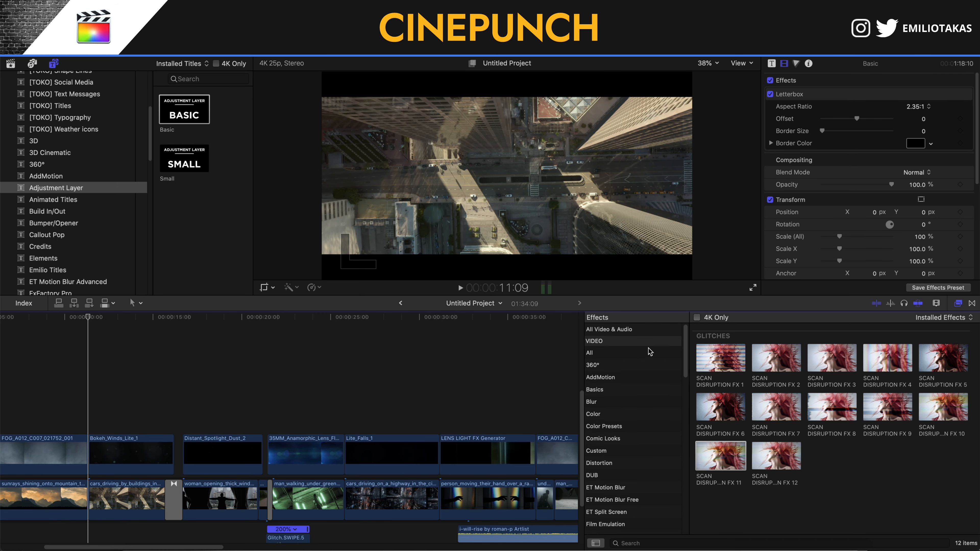
left_click(628, 413)
left_click_drag(776, 407, 122, 493)
left_click(123, 494)
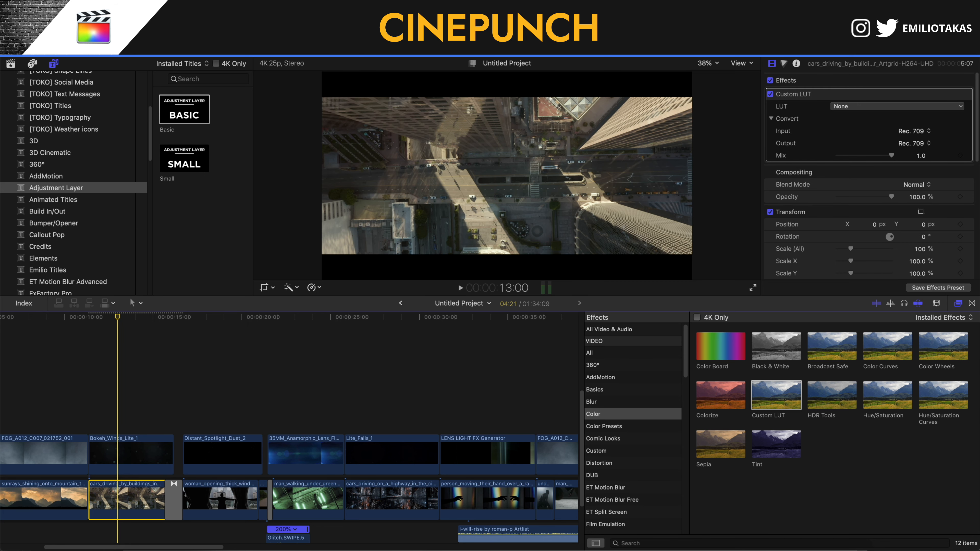
key("ctrl+super+1")
- Try the CS.Cinematic.Edges LUT on the clip at 0.42 strength
left_click(883, 109)
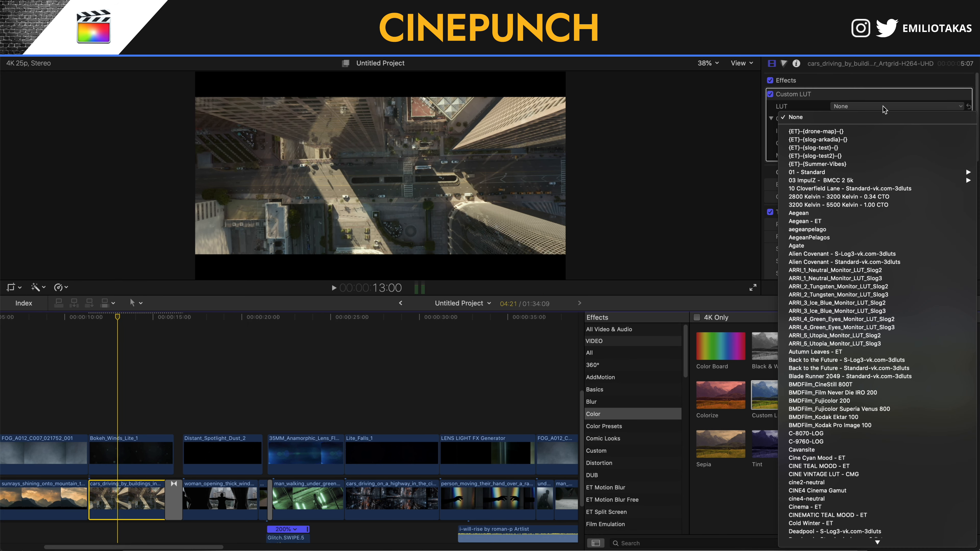
left_click(884, 107)
left_click(884, 108)
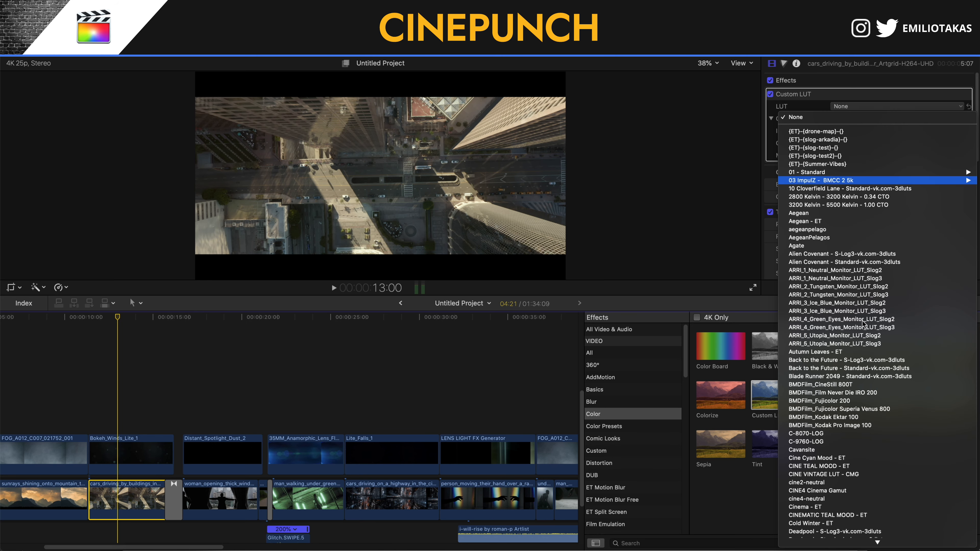
scroll(860, 502, "down", 15)
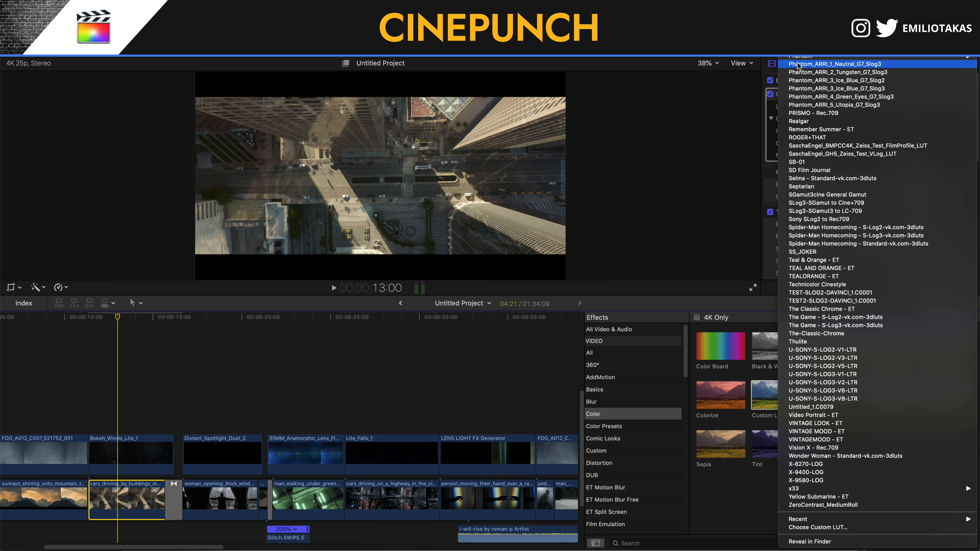
scroll(833, 65, "up", 10)
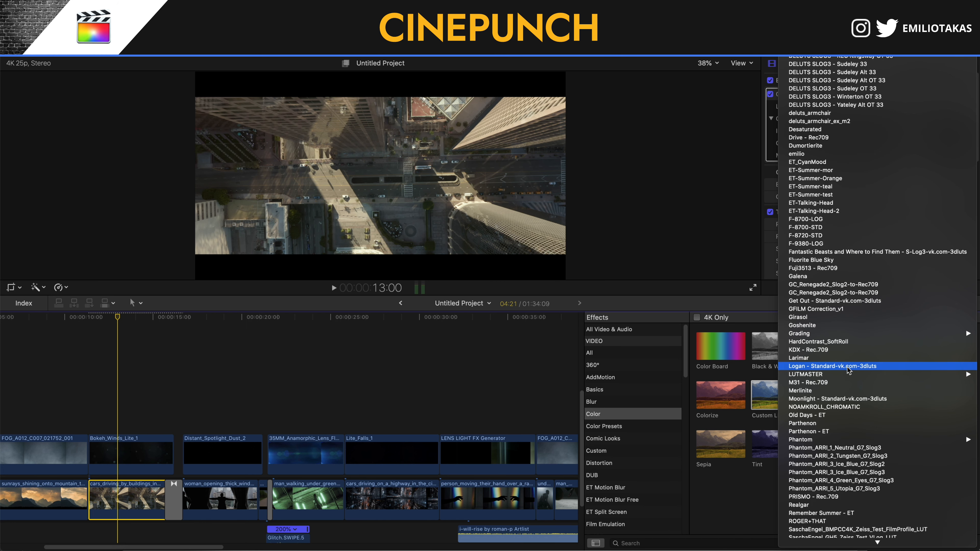
mouse_move(848, 375)
mouse_move(700, 384)
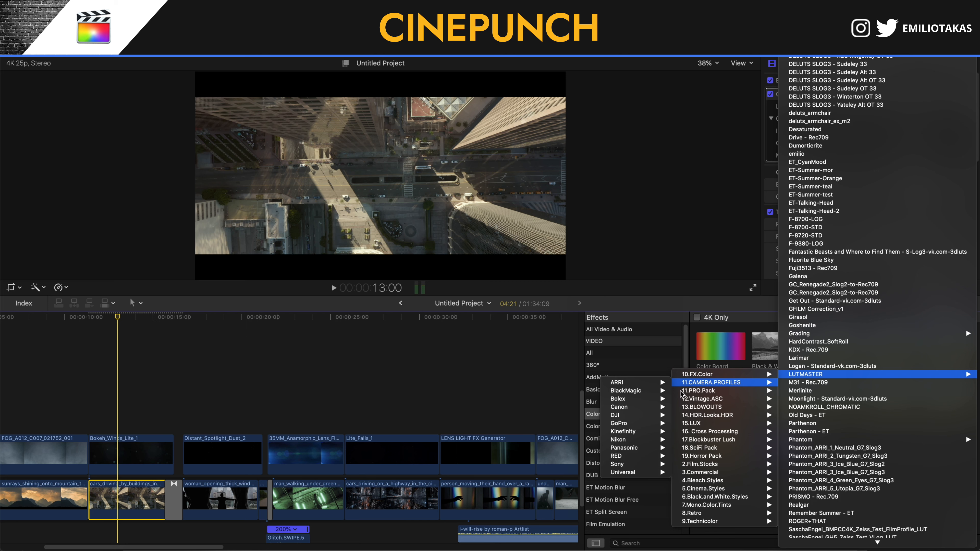
mouse_move(623, 465)
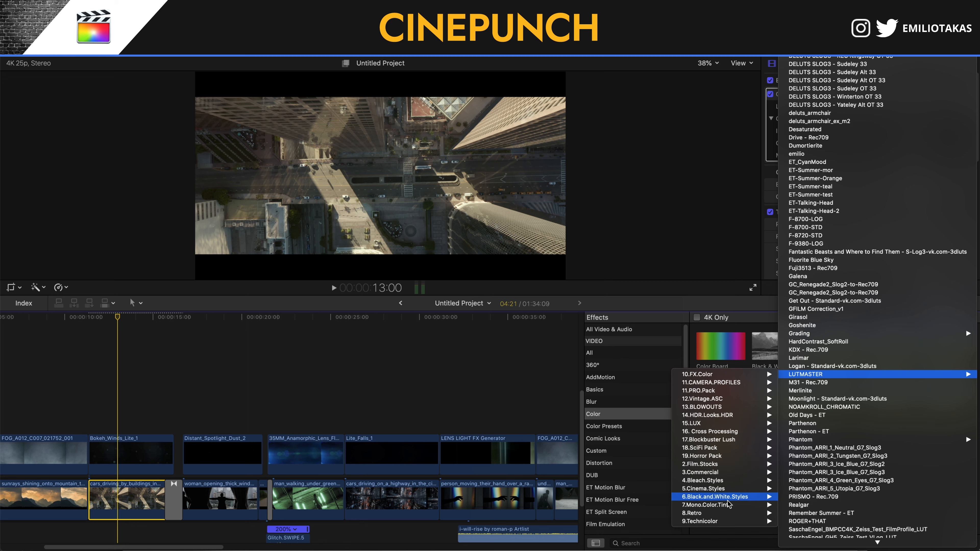
mouse_move(726, 491)
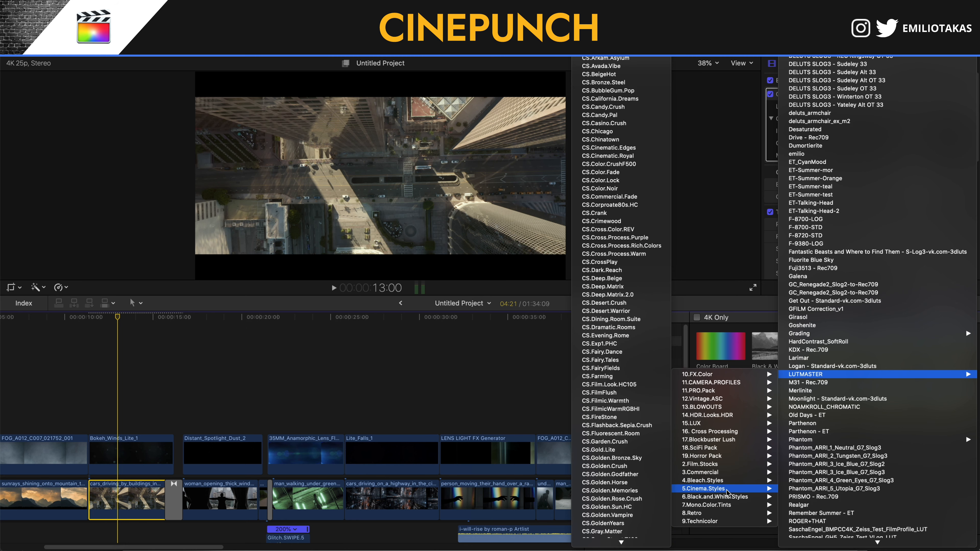
left_click(608, 149)
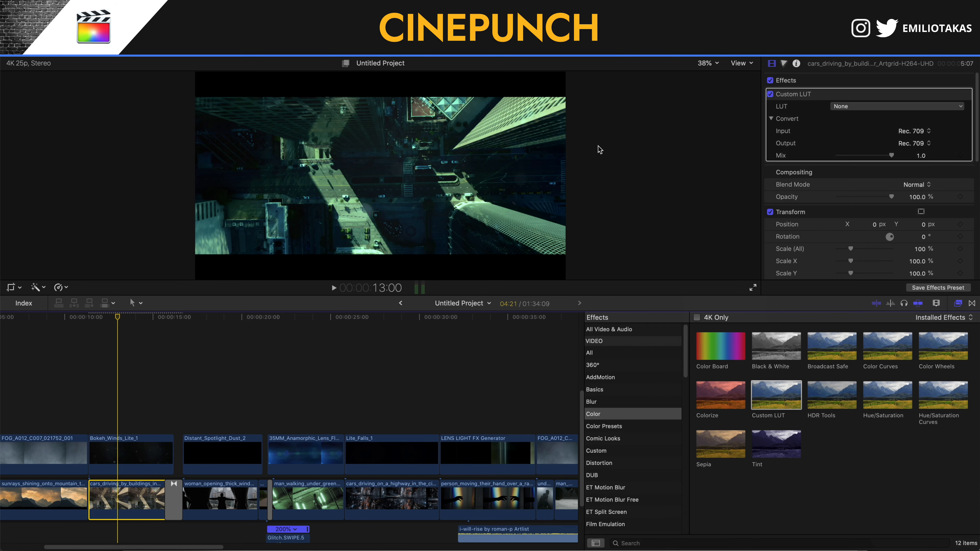
left_click_drag(879, 156, 857, 146)
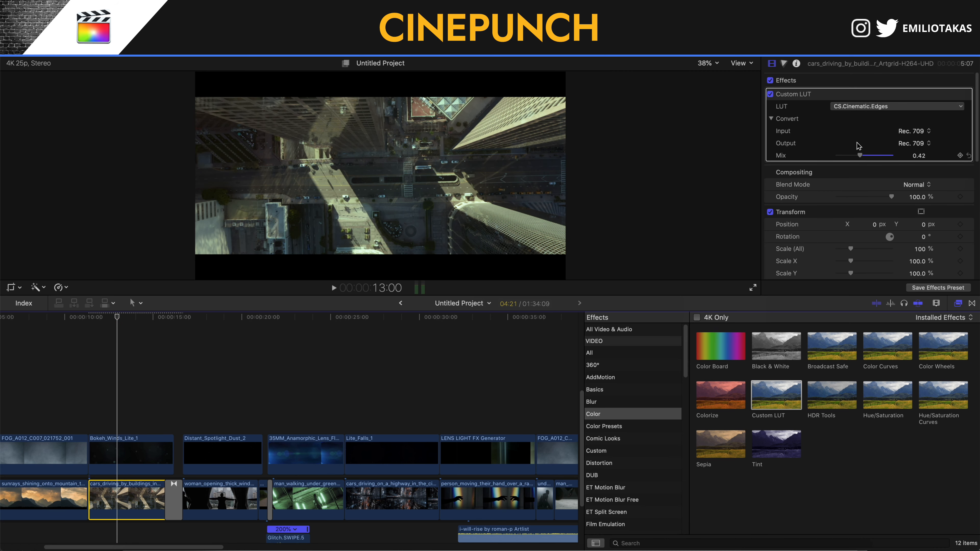
- Switch the Custom LUT to LUX.109 from the 15.LUX group
left_click(899, 107)
scroll(877, 480, "down", 3)
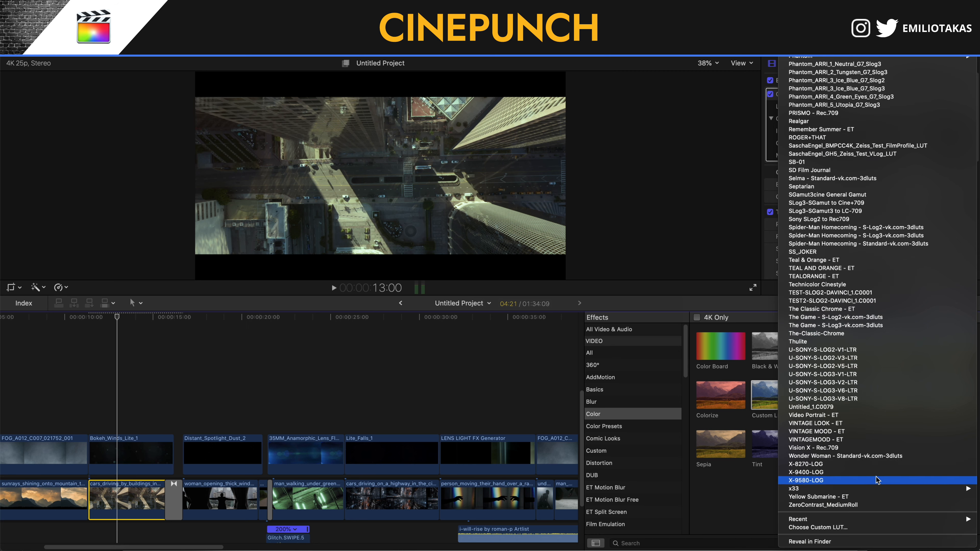
scroll(830, 146, "up", 5)
mouse_move(830, 146)
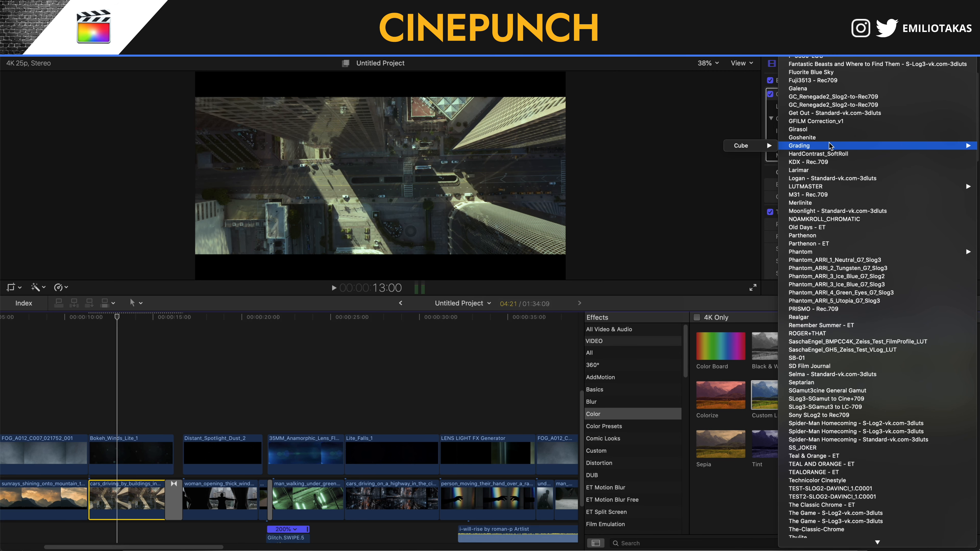
scroll(831, 146, "up", 1)
mouse_move(834, 197)
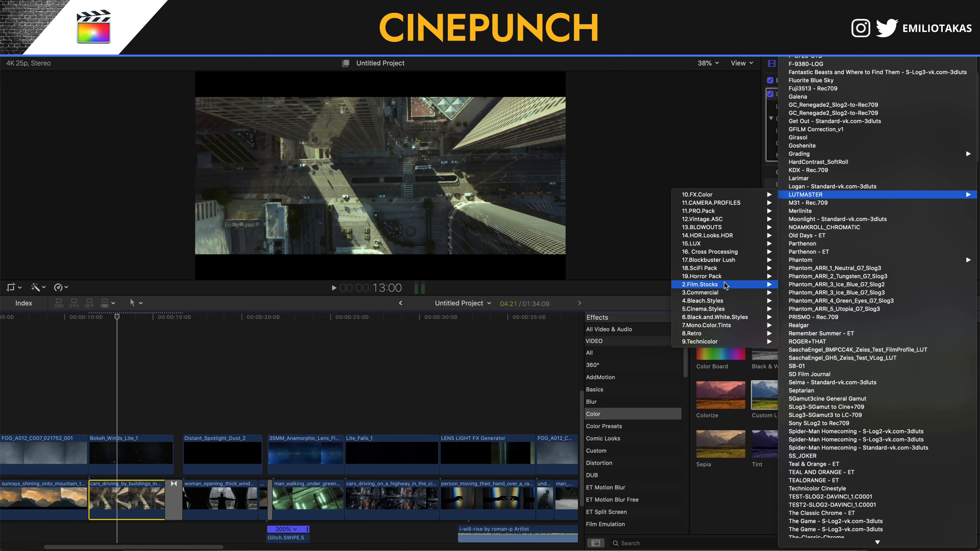
mouse_move(720, 293)
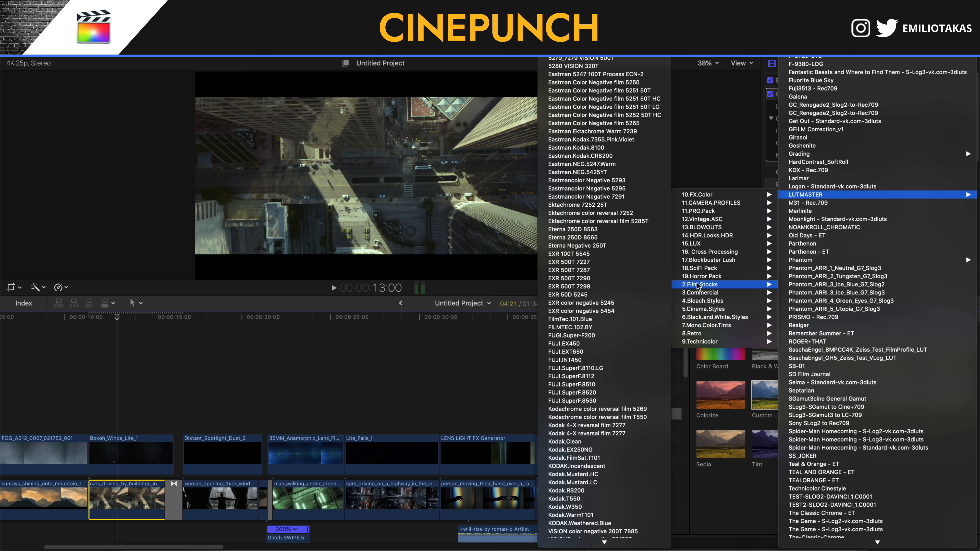
scroll(593, 374, "down", 2)
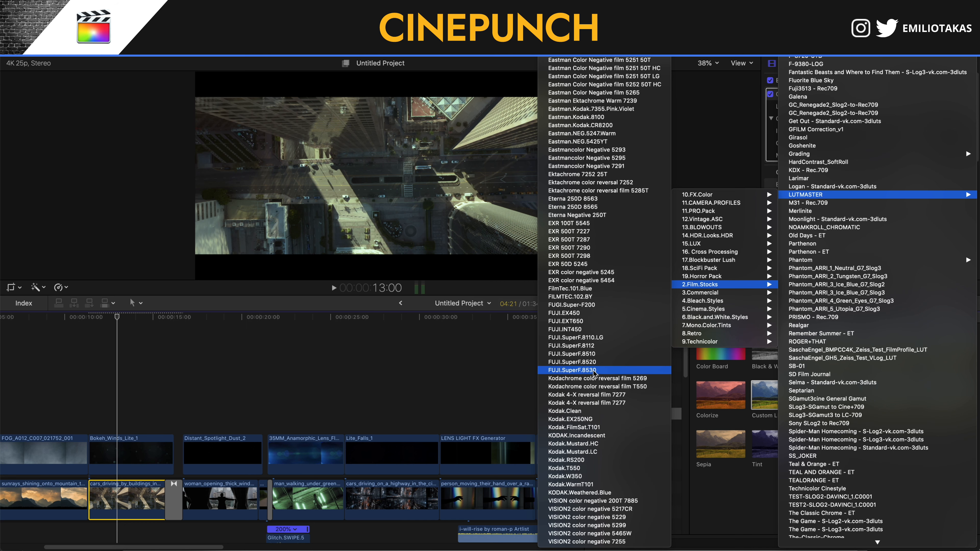
mouse_move(725, 327)
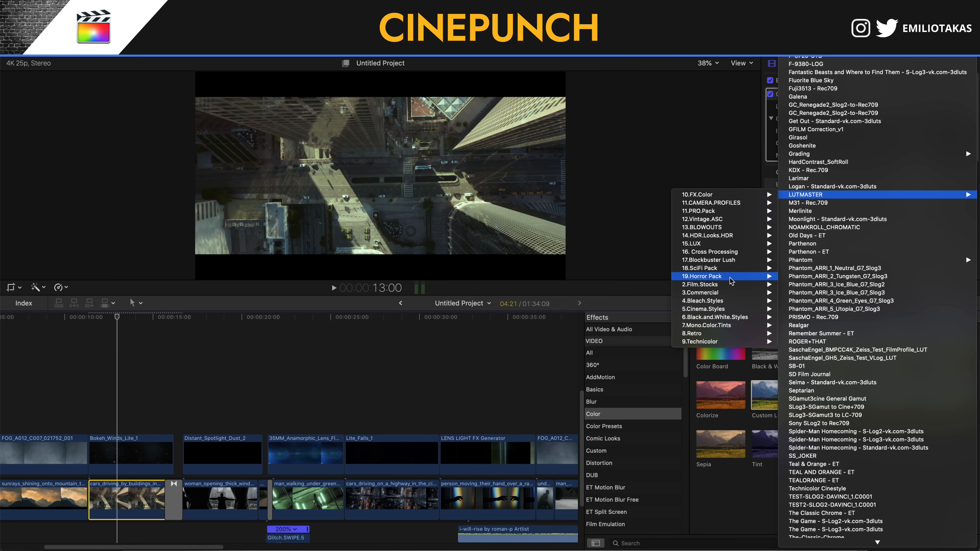
mouse_move(731, 256)
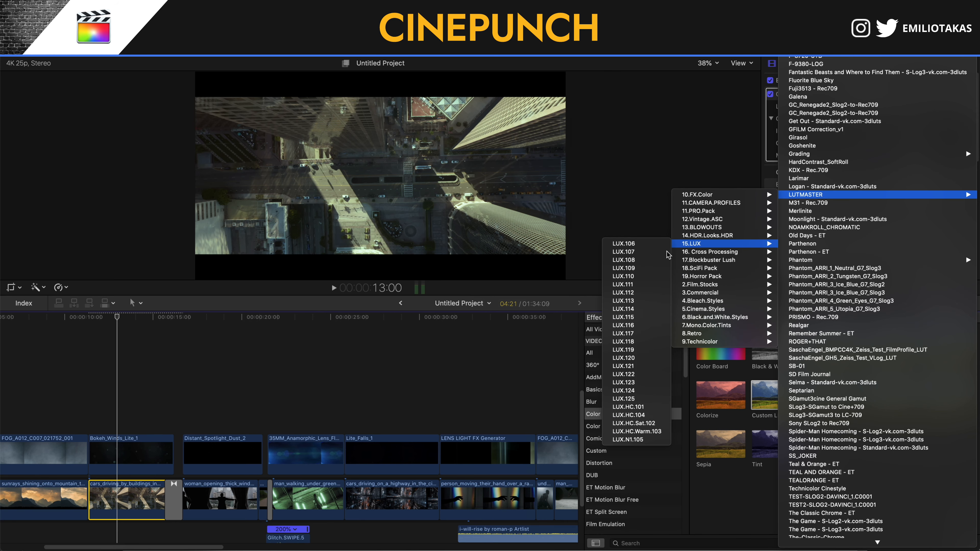
left_click(642, 270)
- Set the LUT mix to 1.0 and apply VHS FX - Builder Control Panel to the woman clip, video scale 85%
mouse_move(868, 155)
left_mouse_down()
mouse_move(917, 160)
mouse_move(886, 160)
left_mouse_up()
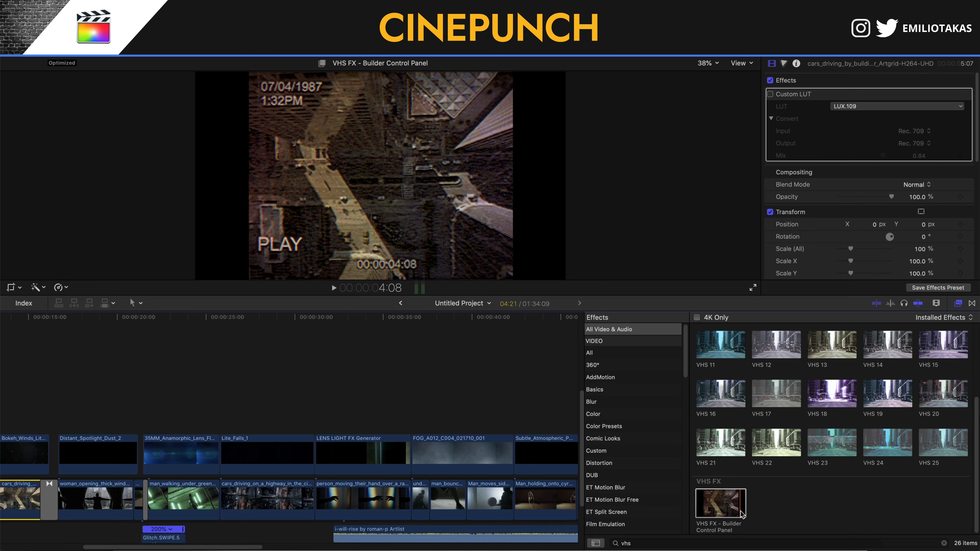
left_click_drag(741, 514, 98, 498)
left_click(100, 498)
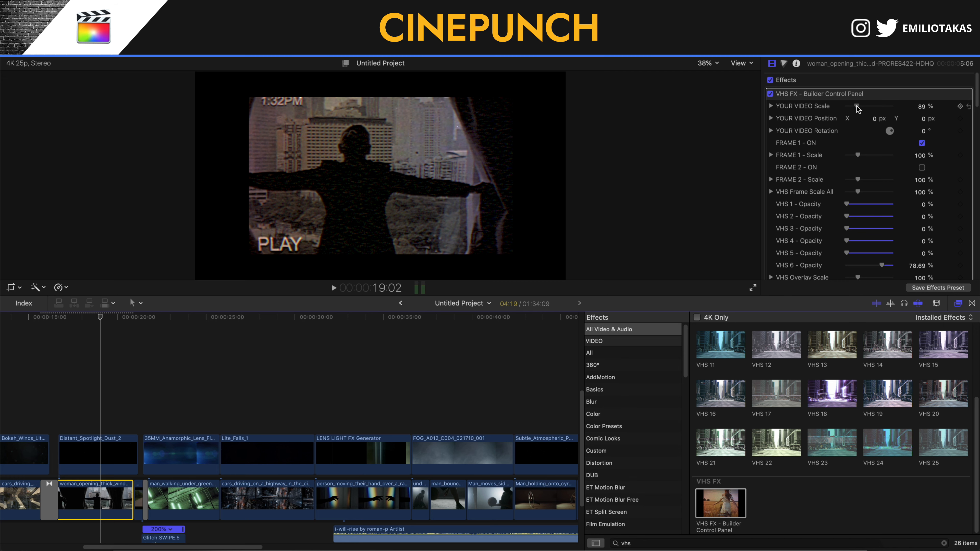
left_click_drag(856, 109, 857, 110)
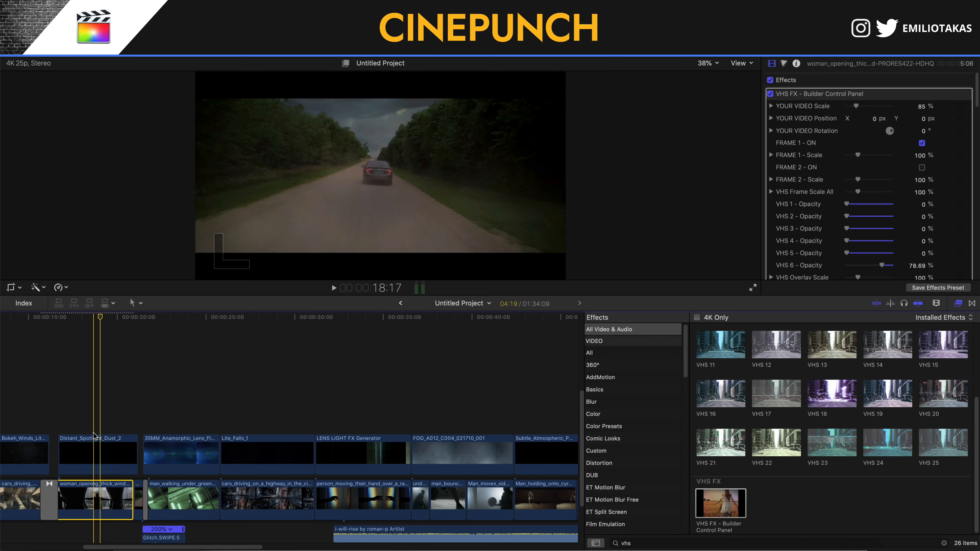
- Select the Basic letterbox title, then reselect the woman_opening clip
scroll(94, 436, "up", 5)
scroll(93, 436, "down", 8)
scroll(106, 353, "up", 6)
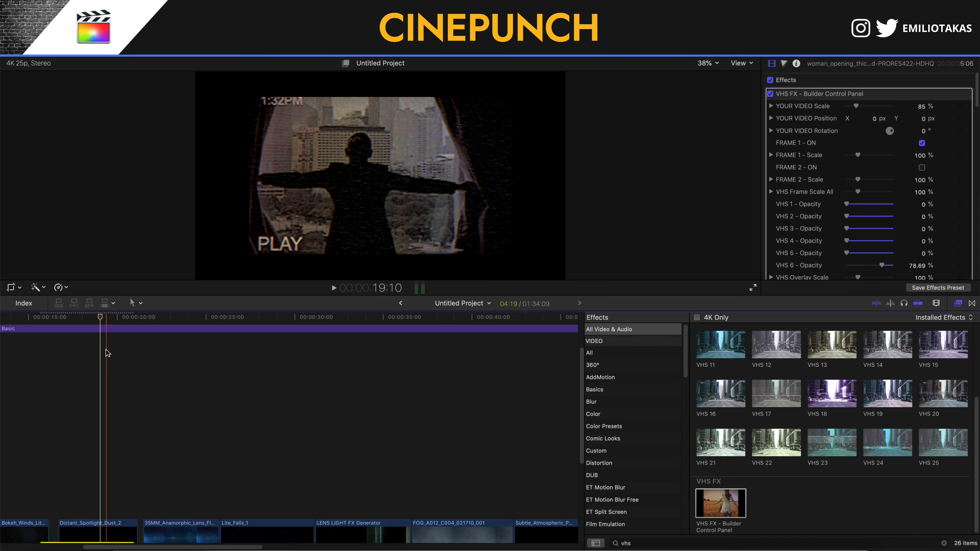
left_click(107, 329)
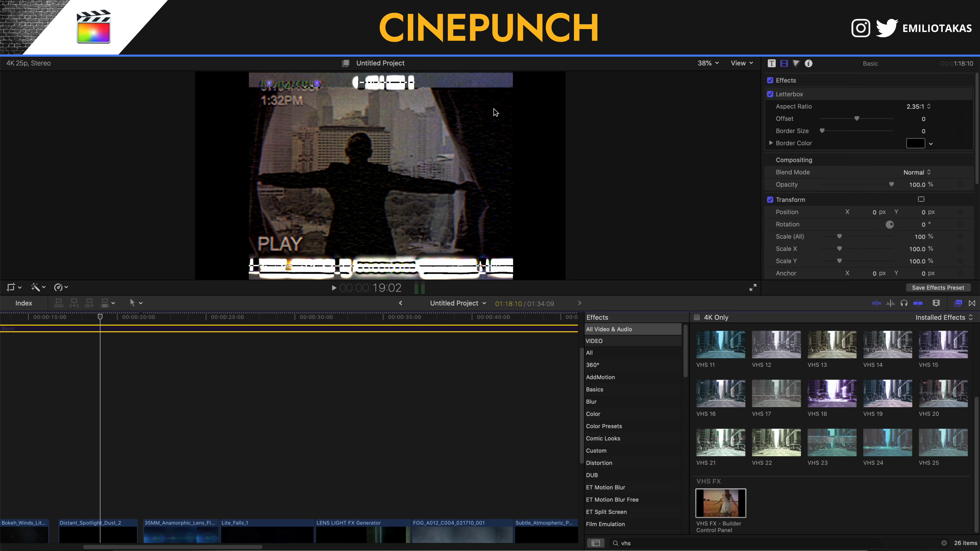
scroll(127, 503, "down", 3)
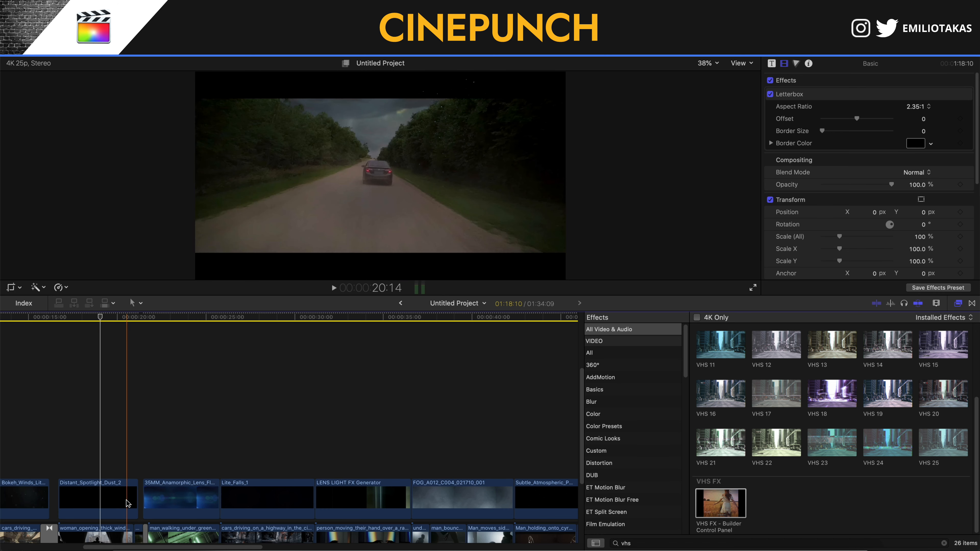
scroll(115, 509, "down", 1)
left_click(108, 527)
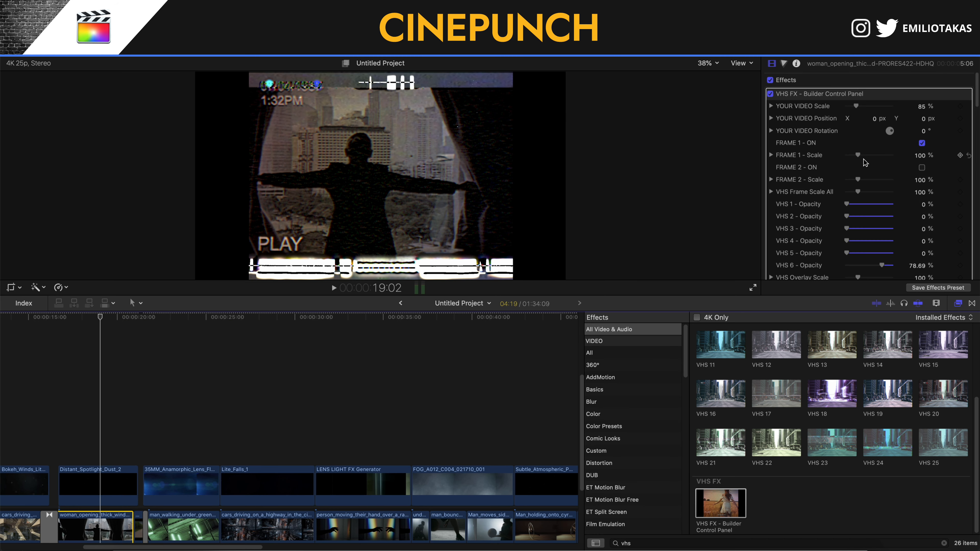
- Scale the VHS FRAME 1 to 170% and YOUR VIDEO to 110%
scroll(863, 162, "down", 1)
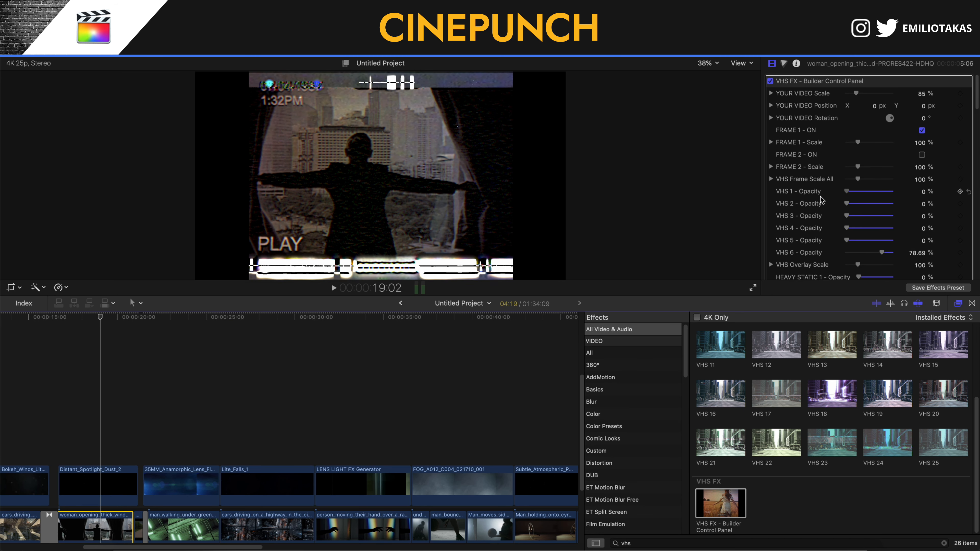
left_click_drag(859, 143, 863, 164)
left_click_drag(857, 97, 860, 97)
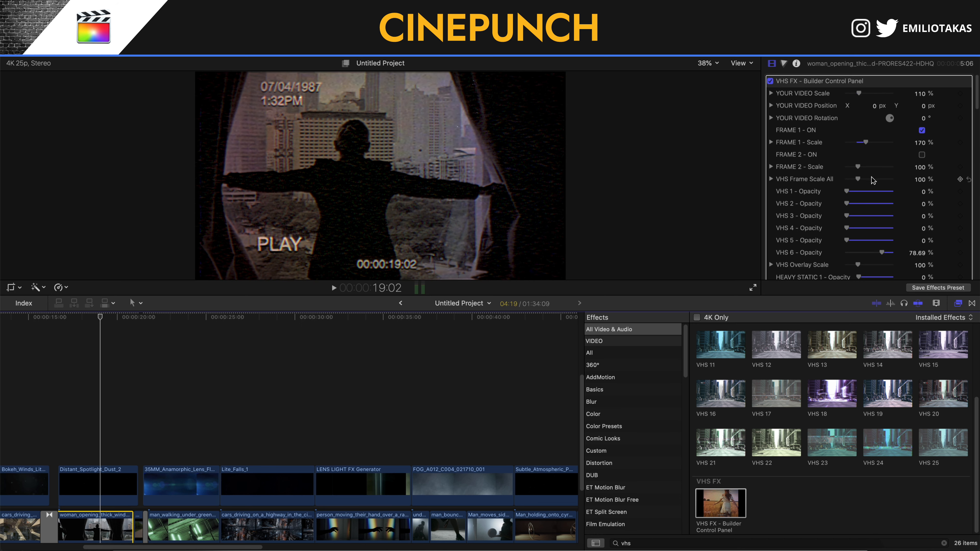
scroll(873, 180, "down", 10)
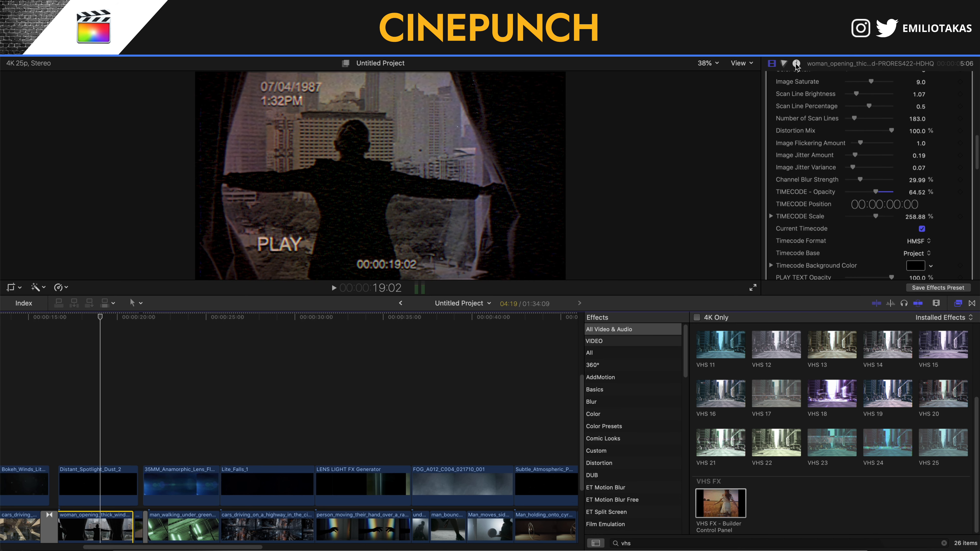
scroll(862, 178, "down", 1)
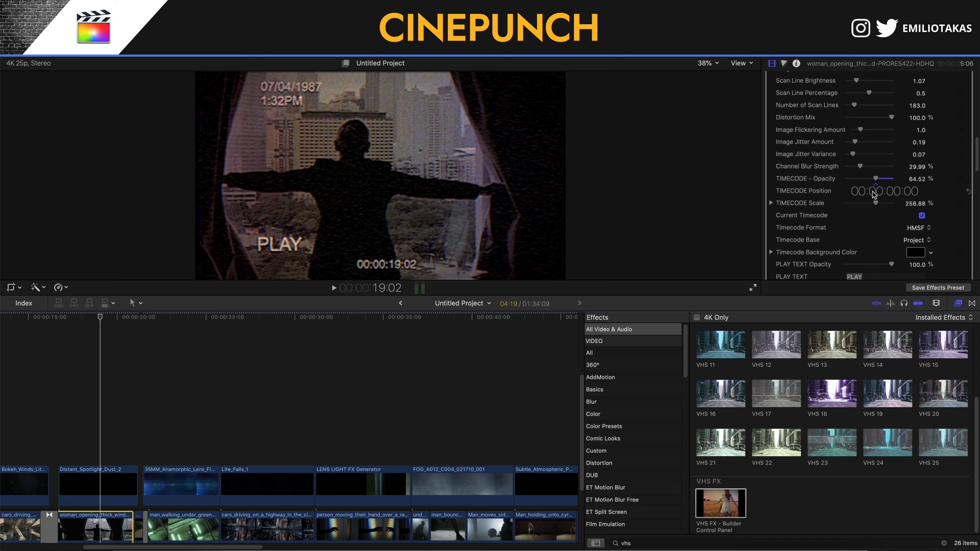
- Test the PLAY TEXT field with 'TEST', then restore it to 'PLAY'
scroll(877, 221, "down", 3)
left_click(856, 242)
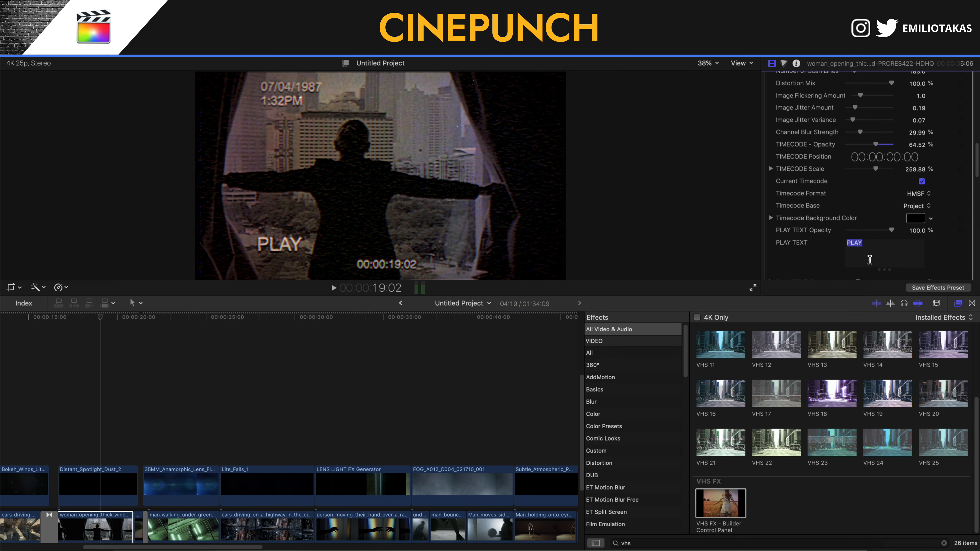
type("TEST")
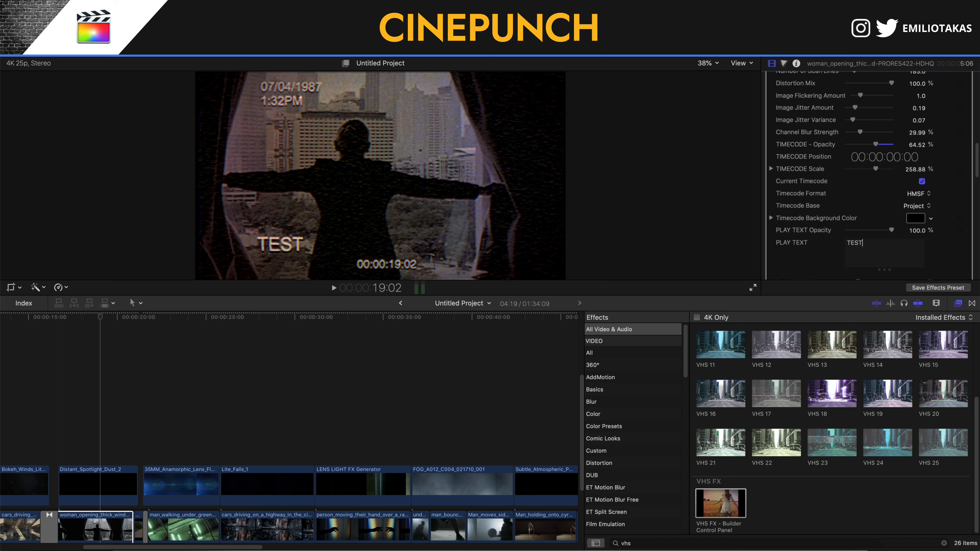
double_click(864, 250)
type("PLAY")
- Retype the VHS DATE text as 21/10/1916
scroll(860, 180, "down", 4)
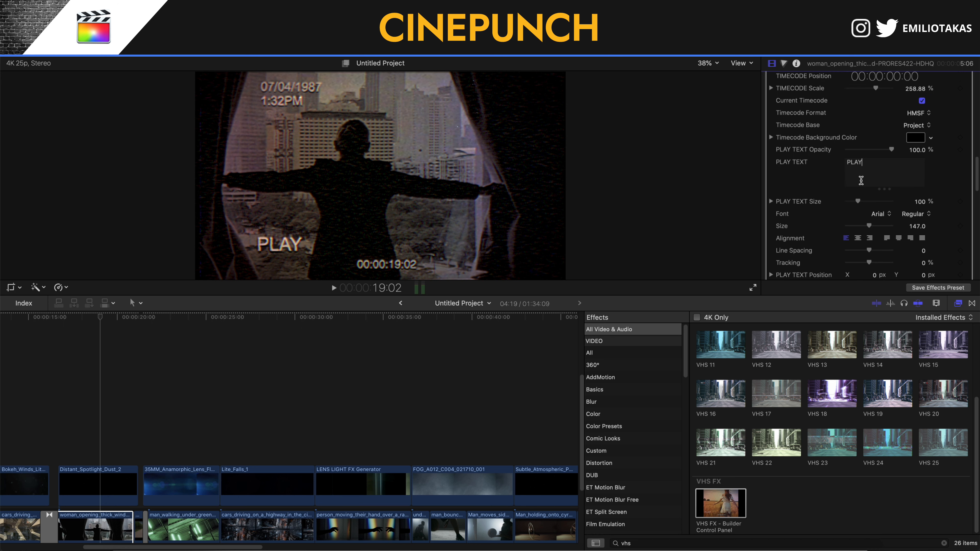
scroll(845, 212, "down", 2)
left_click(863, 259)
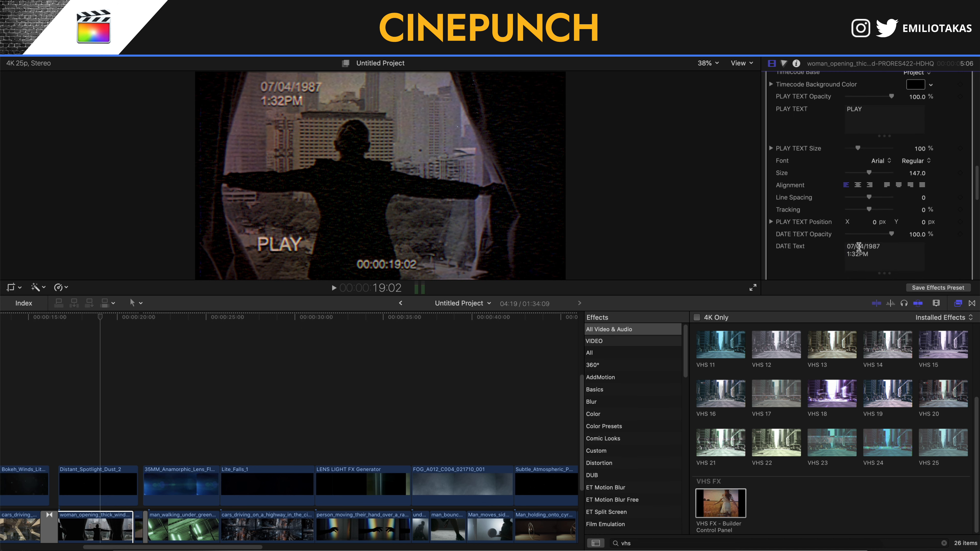
left_click_drag(854, 246, 832, 246)
type("22")
key("BackSpace")
type("1")
double_click(859, 247)
type("10/1")
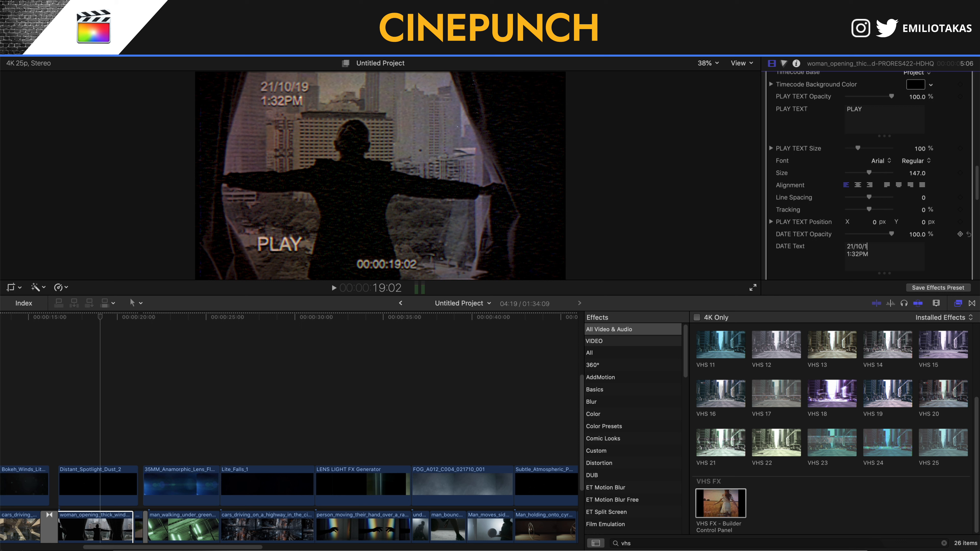
type("916")
- Lower Image Saturate to -16 and raise Scan Line Brightness in VHS FX
scroll(926, 251, "down", 10)
scroll(929, 251, "up", 9)
left_click_drag(866, 221, 857, 220)
left_click_drag(855, 224, 873, 237)
scroll(859, 156, "up", 1)
mouse_move(848, 147)
left_mouse_down()
mouse_move(862, 151)
mouse_move(850, 149)
left_mouse_up()
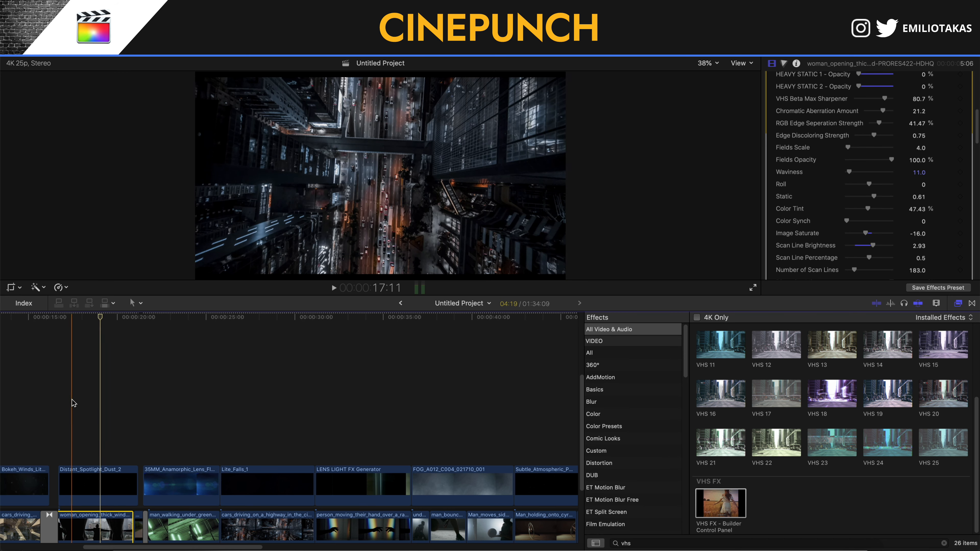
- Play the edit from an earlier point to preview the VHS look
left_click(77, 407)
key("space")
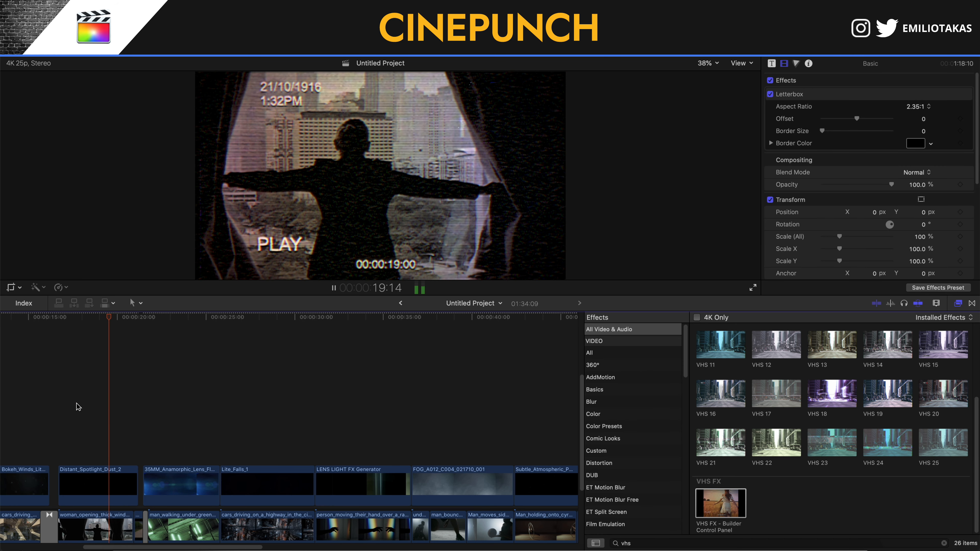
key("space")
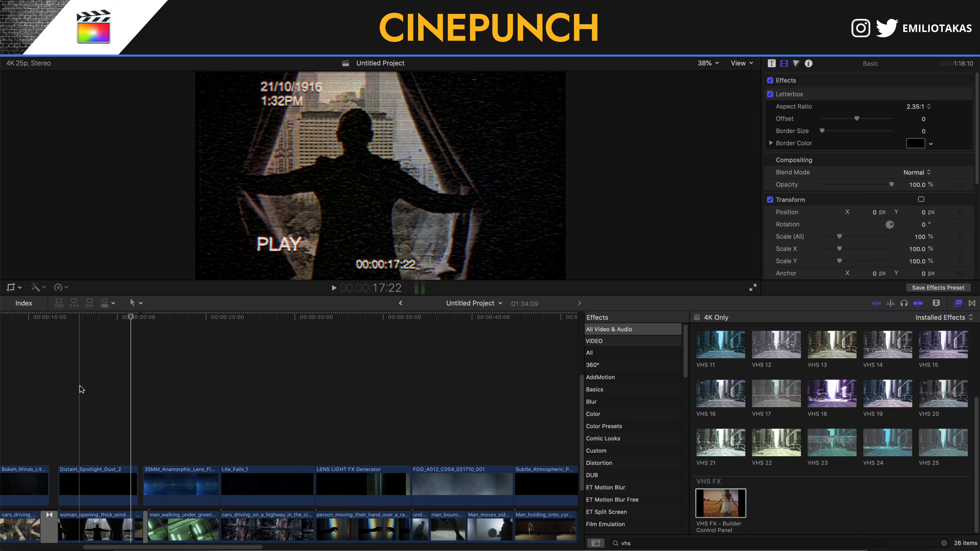